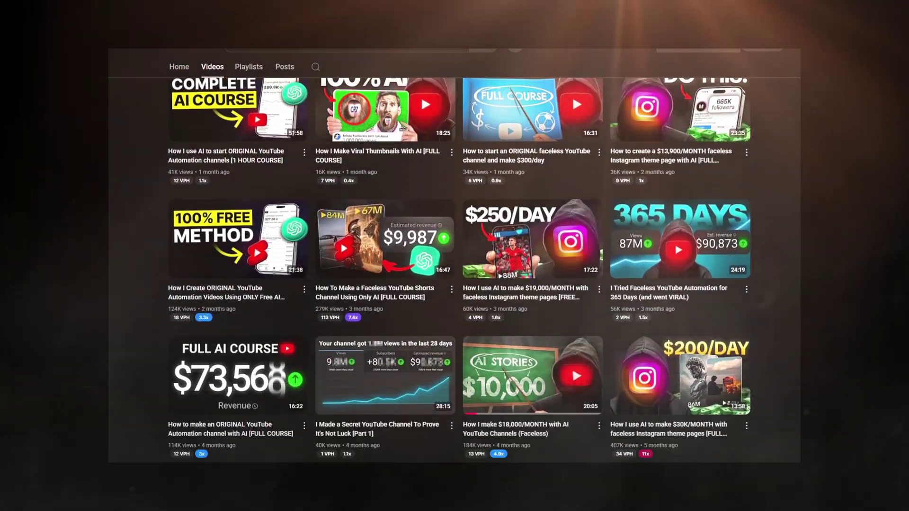
{"action": "scroll", "coordinate": [455, 265], "scroll_direction": "down", "scroll_amount": 5}
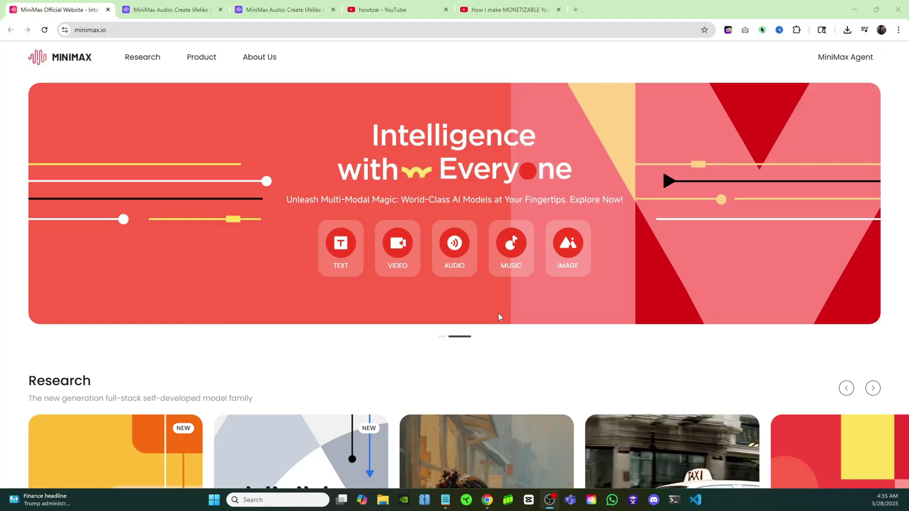
Scroll the minimax.io homepage past Research to the Product cards, including MiniMax Audio.
{"action": "scroll", "coordinate": [483, 288], "scroll_direction": "down", "scroll_amount": 1}
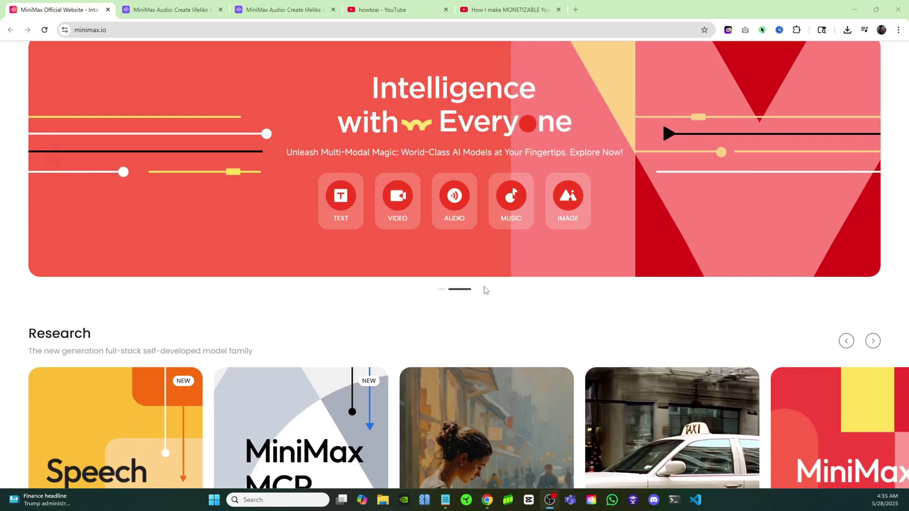
{"action": "scroll", "coordinate": [476, 261], "scroll_direction": "up", "scroll_amount": 1}
{"action": "scroll", "coordinate": [476, 261], "scroll_direction": "down", "scroll_amount": 4}
{"action": "scroll", "coordinate": [419, 225], "scroll_direction": "down", "scroll_amount": 8}
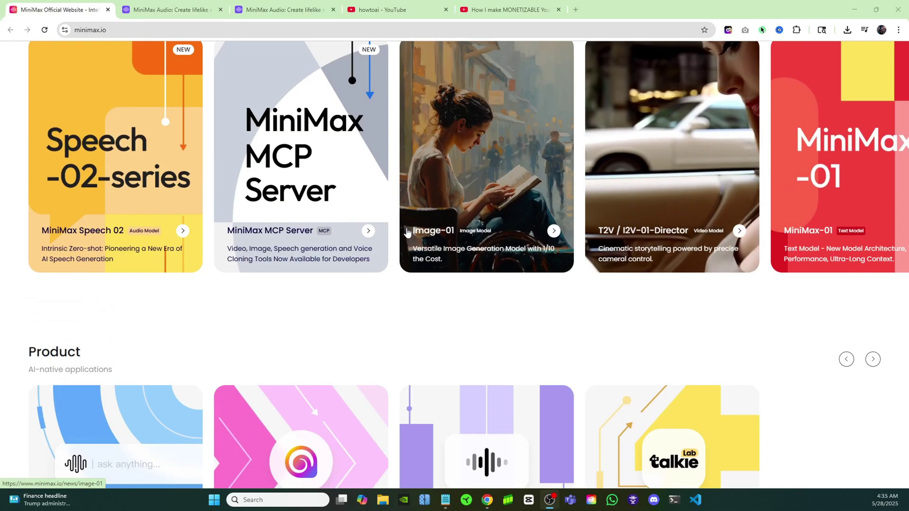
{"action": "scroll", "coordinate": [449, 269], "scroll_direction": "up", "scroll_amount": 6}
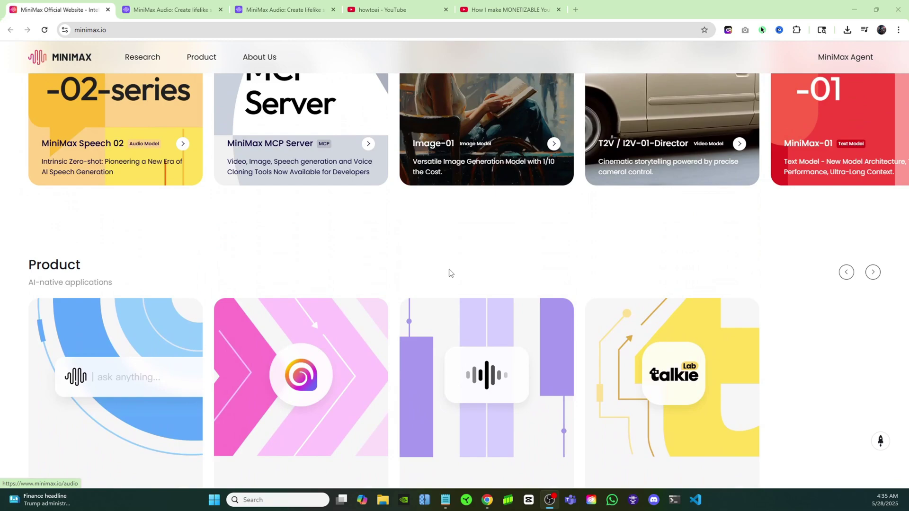
{"action": "scroll", "coordinate": [518, 315], "scroll_direction": "down", "scroll_amount": 8}
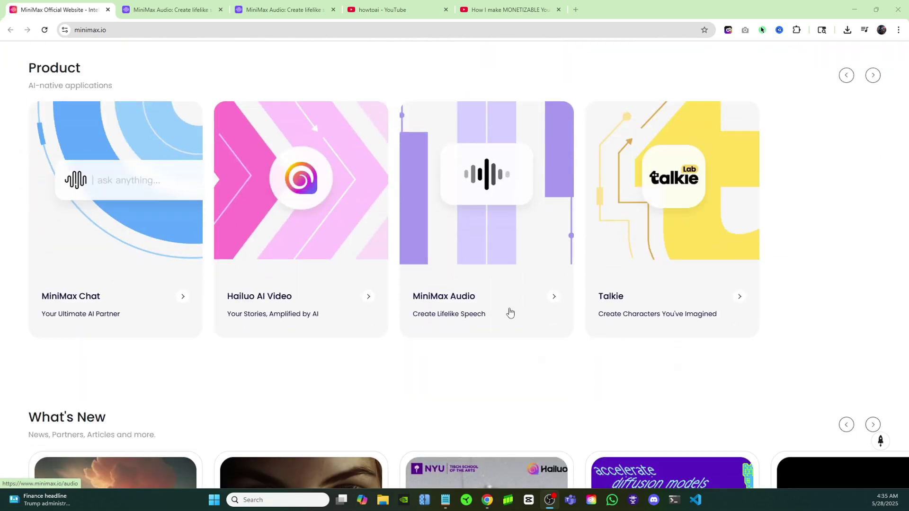
{"action": "scroll", "coordinate": [512, 315], "scroll_direction": "up", "scroll_amount": 3}
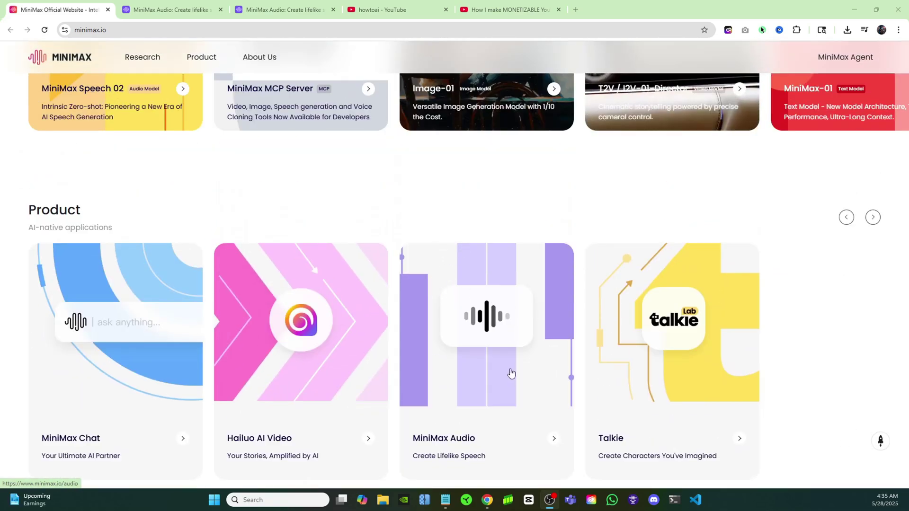
{"action": "scroll", "coordinate": [483, 329], "scroll_direction": "down", "scroll_amount": 2}
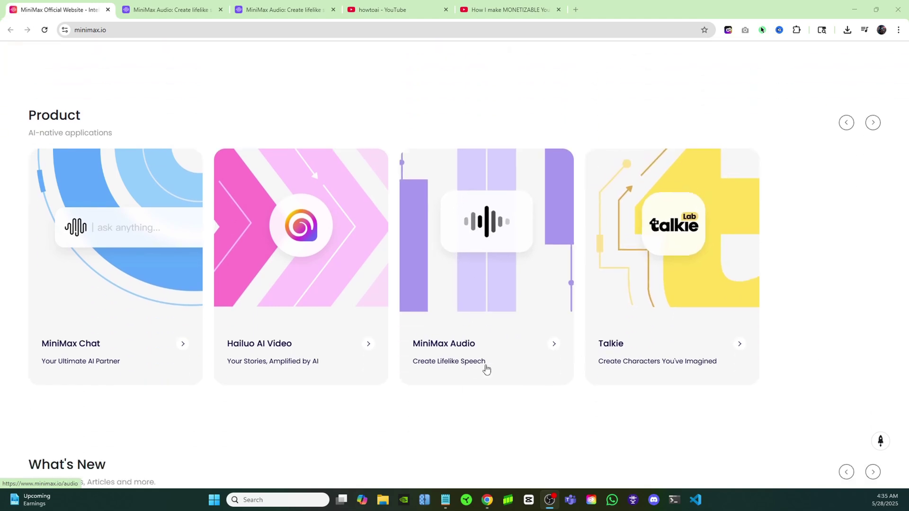
Open MiniMax Audio from its product card and browse the Text to Speech, Voices and Voice Isolator pages.
{"action": "left_click", "coordinate": [482, 350]}
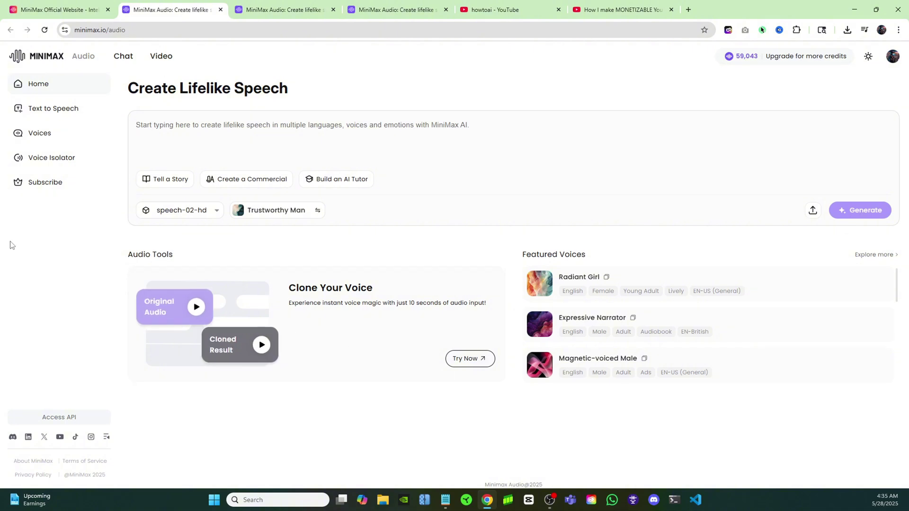
{"action": "left_click", "coordinate": [65, 119]}
{"action": "left_click", "coordinate": [56, 136]}
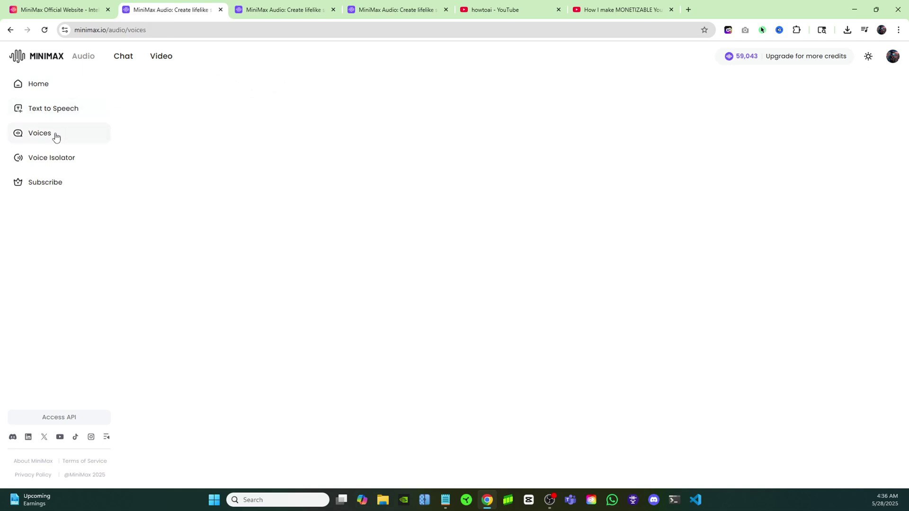
{"action": "left_click", "coordinate": [65, 161]}
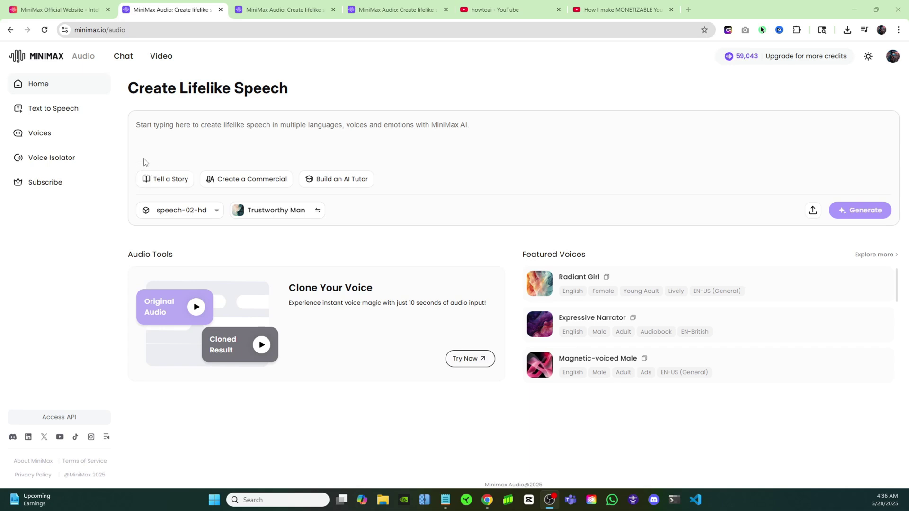
Browse the Voices library list, playing the Trustworthy Man and Expressive Narrator samples.
{"action": "left_click", "coordinate": [54, 134]}
{"action": "scroll", "coordinate": [169, 353], "scroll_direction": "down", "scroll_amount": 3}
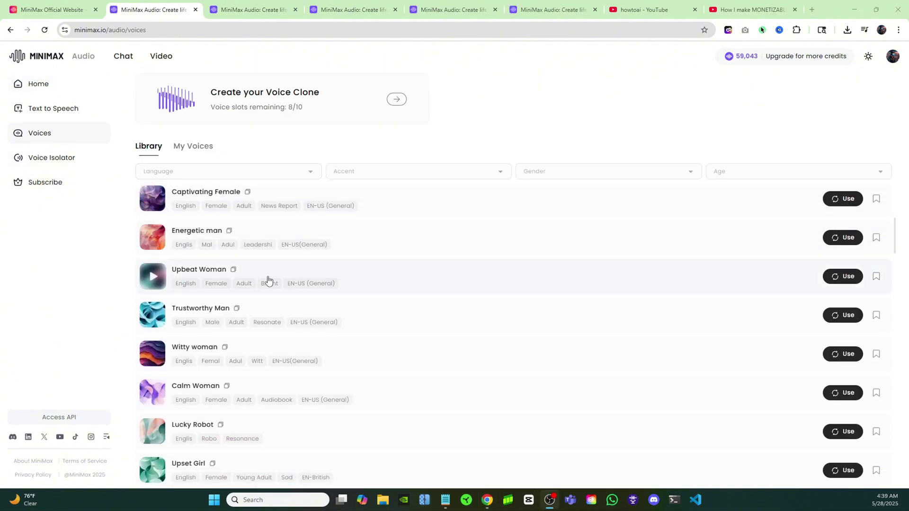
{"action": "scroll", "coordinate": [266, 279], "scroll_direction": "down", "scroll_amount": 3}
{"action": "scroll", "coordinate": [258, 278], "scroll_direction": "down", "scroll_amount": 18}
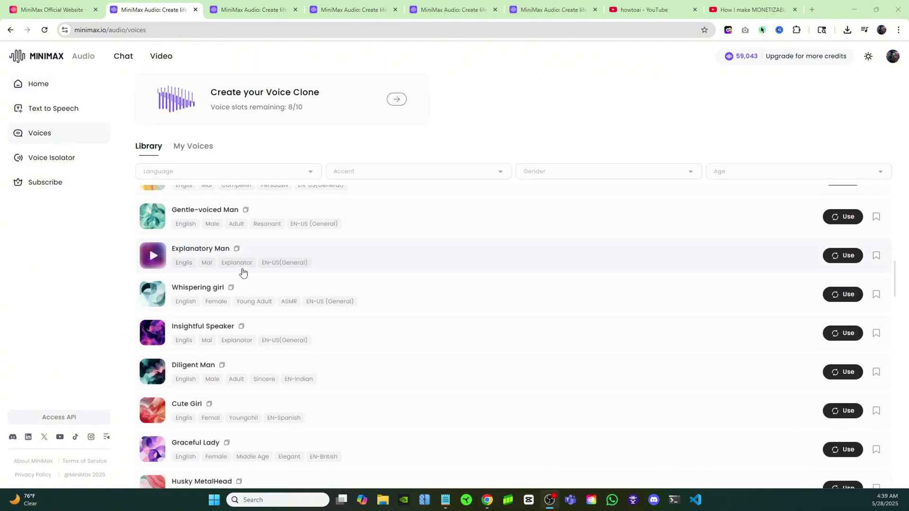
{"action": "scroll", "coordinate": [227, 390], "scroll_direction": "up", "scroll_amount": 18}
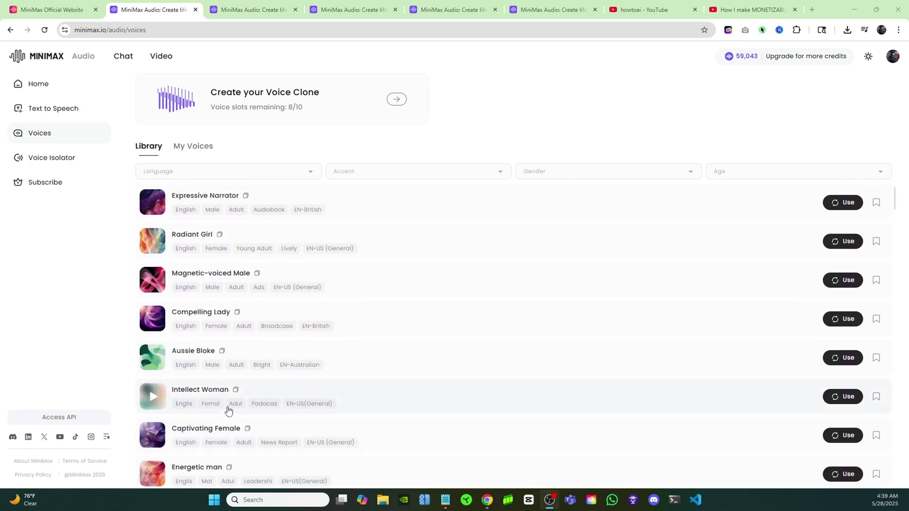
{"action": "scroll", "coordinate": [273, 367], "scroll_direction": "down", "scroll_amount": 12}
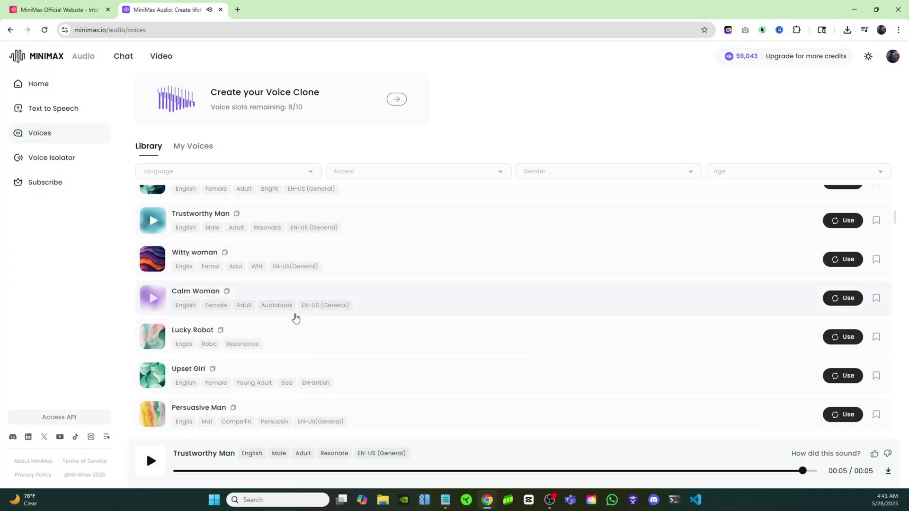
{"action": "scroll", "coordinate": [296, 317], "scroll_direction": "up", "scroll_amount": 3}
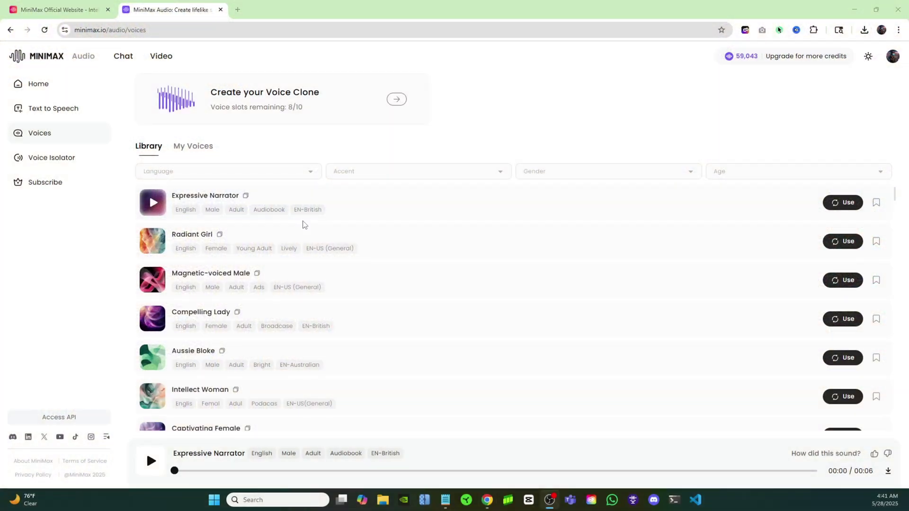
Filter the library to English voices and play the Magnetic-voiced Male and Gentle-voiced Man samples.
{"action": "left_click", "coordinate": [237, 175]}
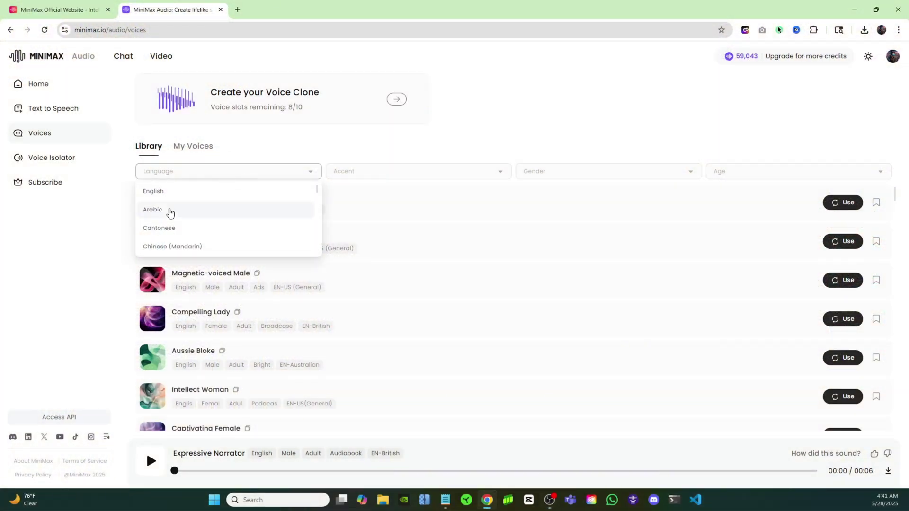
{"action": "left_click", "coordinate": [168, 195]}
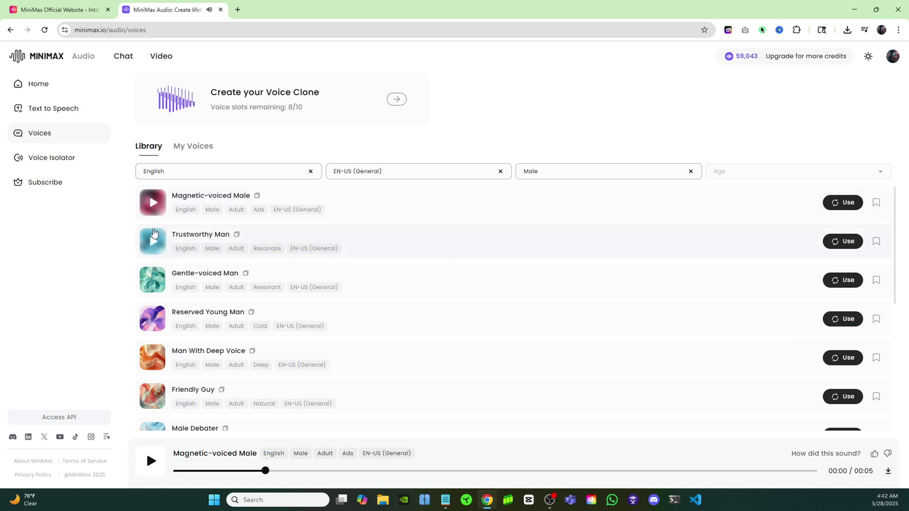
{"action": "left_click", "coordinate": [152, 206]}
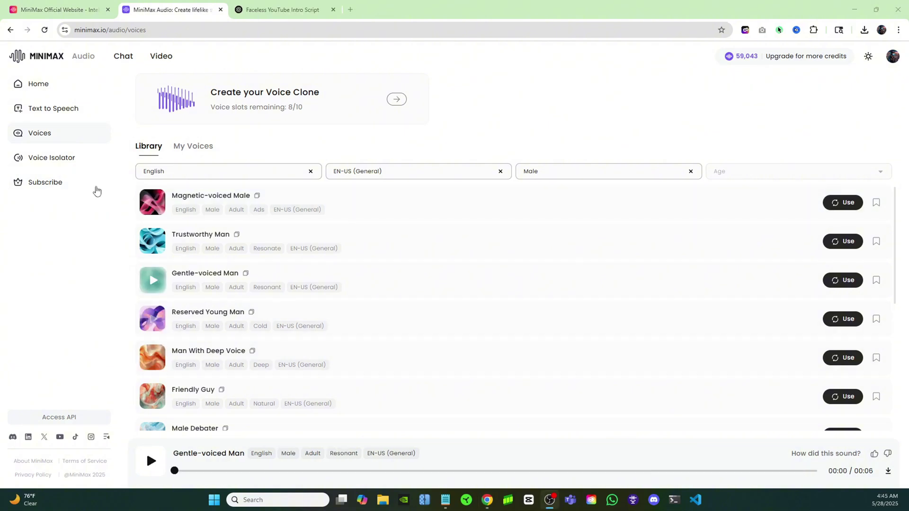
{"action": "scroll", "coordinate": [162, 345], "scroll_direction": "down", "scroll_amount": 3}
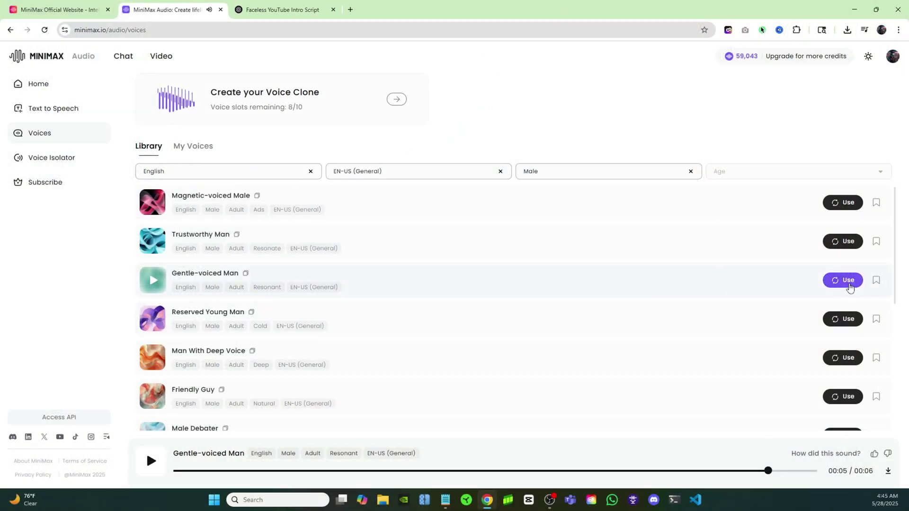
Use Gentle-voiced Man, paste the intro script as plain text, and generate the speech.
{"action": "left_click", "coordinate": [850, 286]}
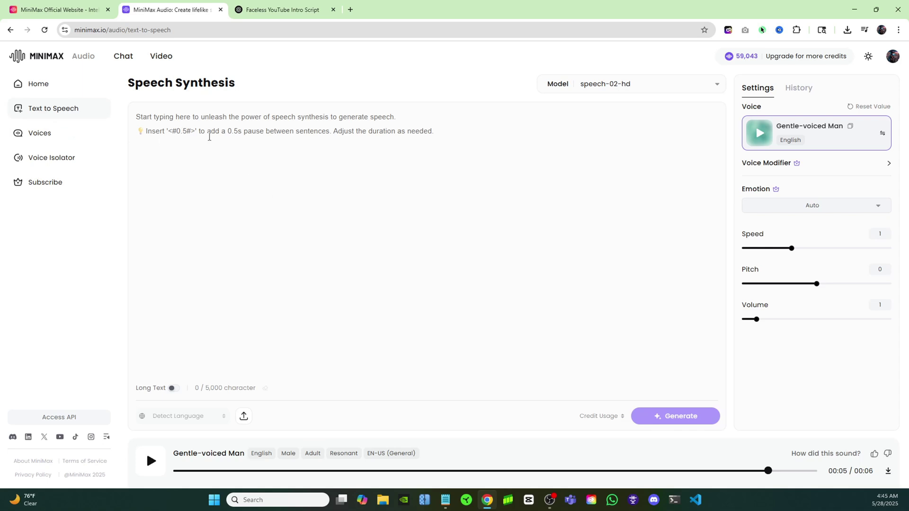
{"action": "right_click", "coordinate": [211, 133]}
{"action": "left_click", "coordinate": [266, 255]}
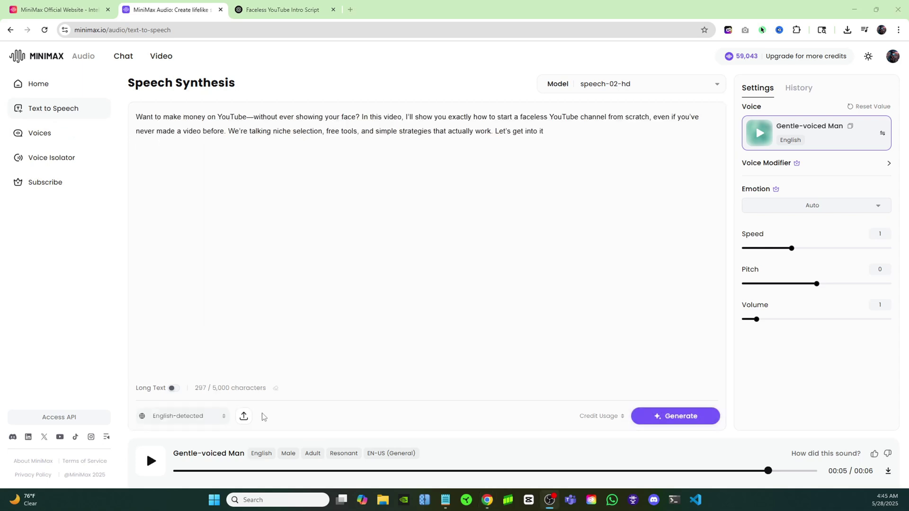
{"action": "left_click", "coordinate": [673, 419]}
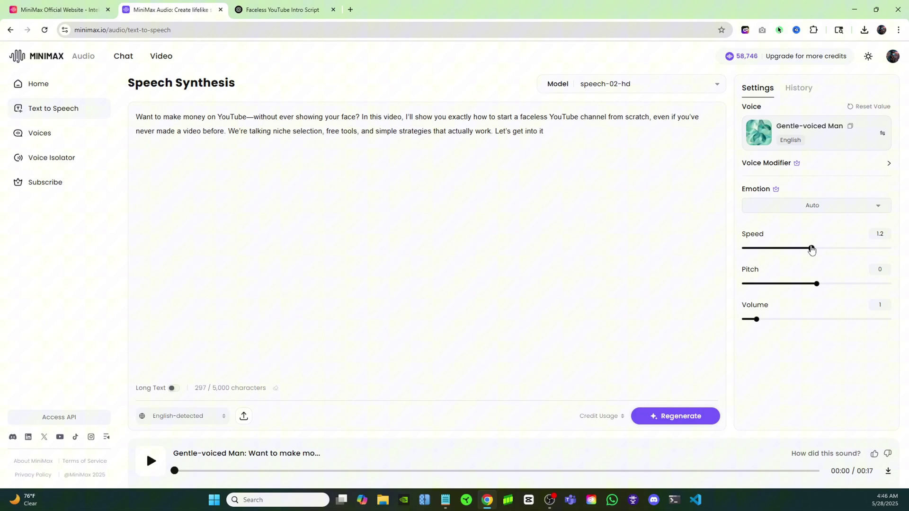
Set the emotion to Happy and download the regenerated intro clip as an MP3.
{"action": "left_click", "coordinate": [775, 207]}
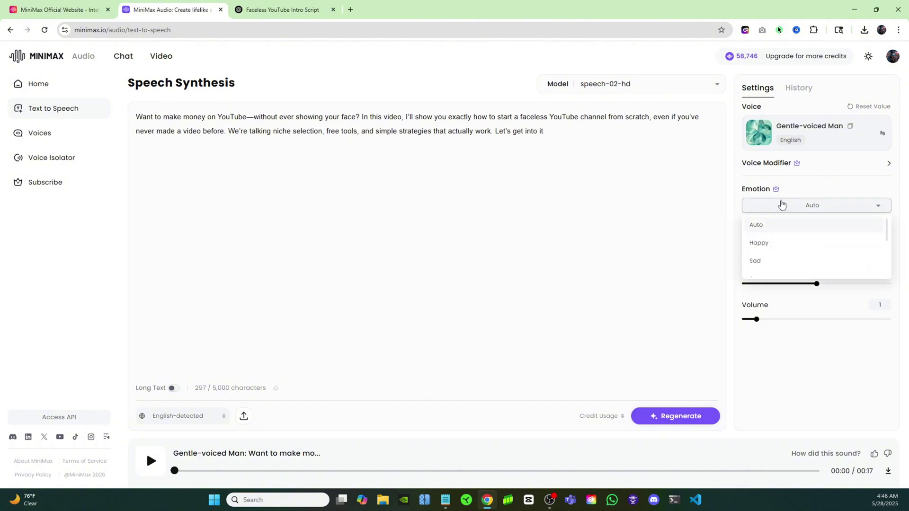
{"action": "left_click", "coordinate": [787, 244]}
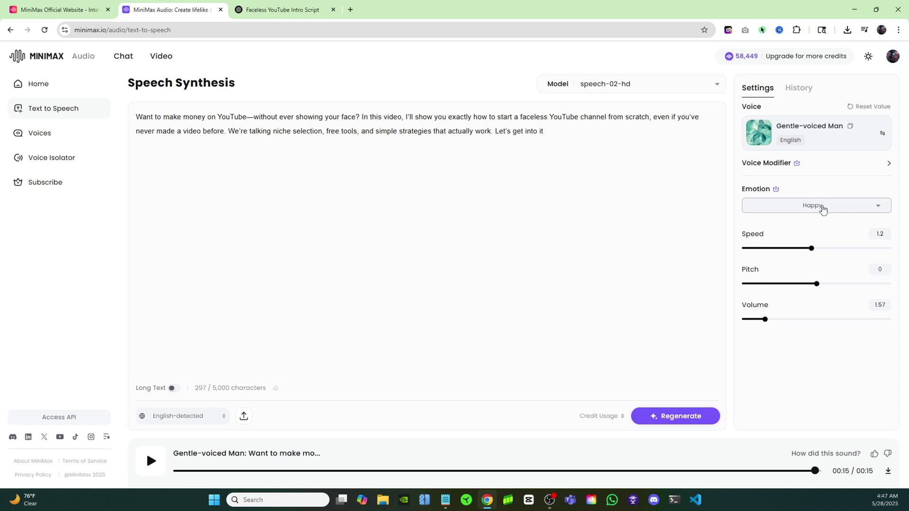
{"action": "left_click", "coordinate": [822, 208]}
{"action": "left_click", "coordinate": [803, 207]}
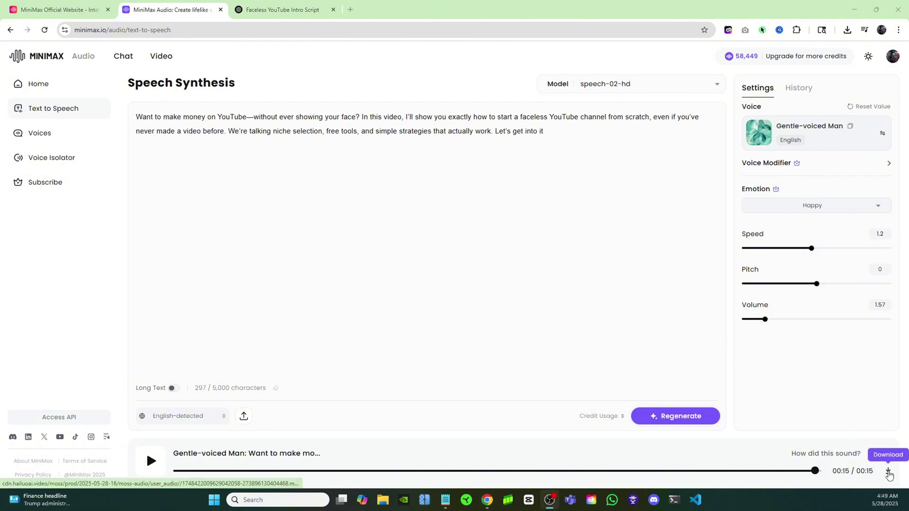
{"action": "left_click", "coordinate": [887, 471]}
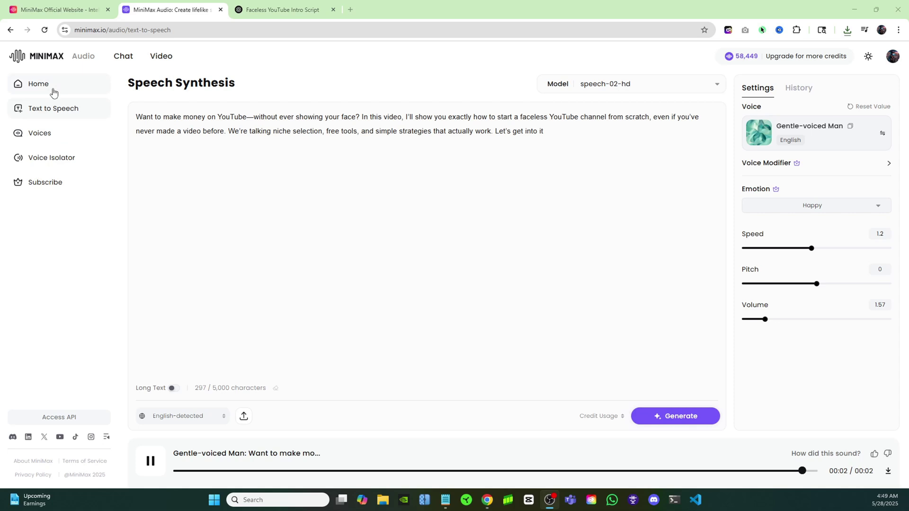
Return to Home and start Clone Your Voice with its Try Now button.
{"action": "left_click", "coordinate": [53, 86]}
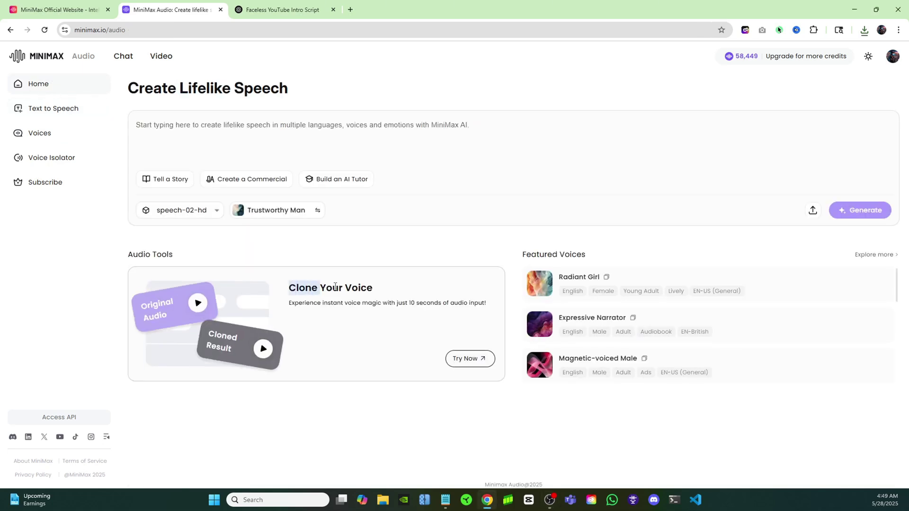
{"action": "left_click_drag", "start_coordinate": [335, 287], "coordinate": [379, 290]}
{"action": "left_click", "coordinate": [470, 358]}
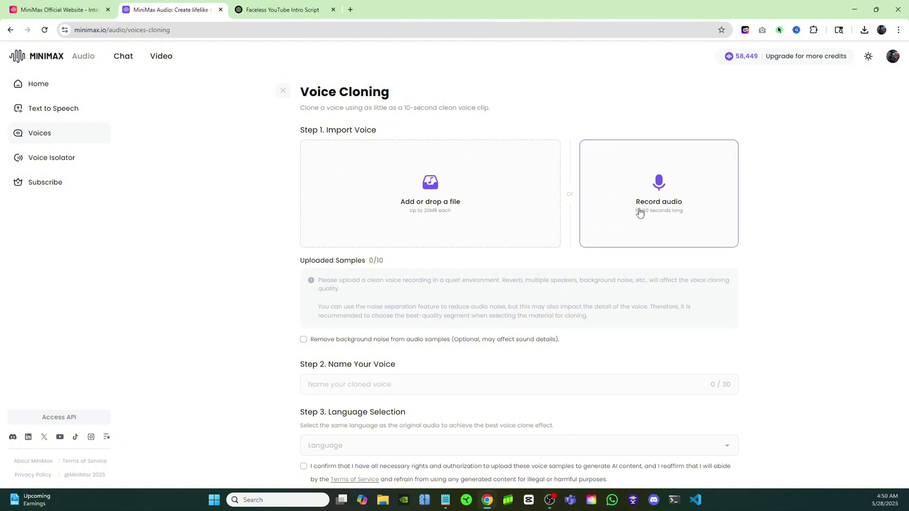
Record a 14-second microphone sample after allowing mic access, then play it back.
{"action": "left_click", "coordinate": [662, 204]}
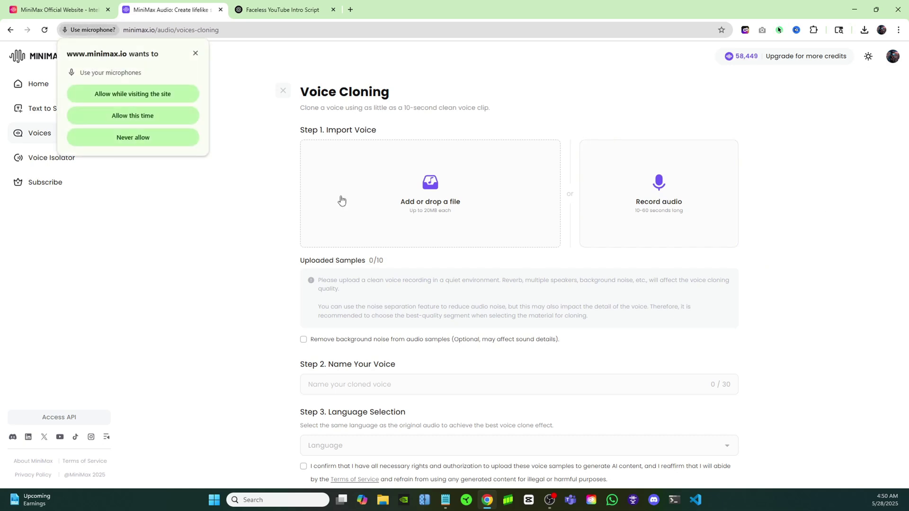
{"action": "left_click", "coordinate": [146, 121]}
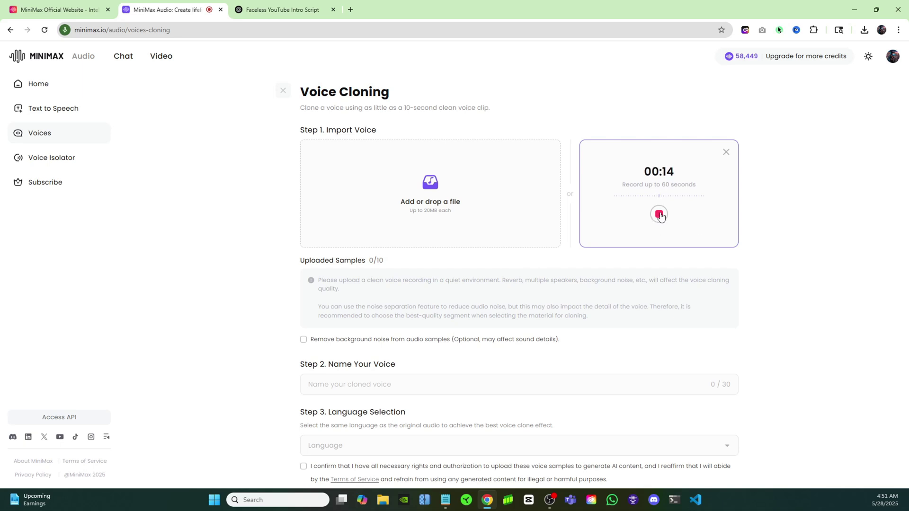
{"action": "left_click", "coordinate": [658, 216]}
{"action": "left_click", "coordinate": [321, 290]}
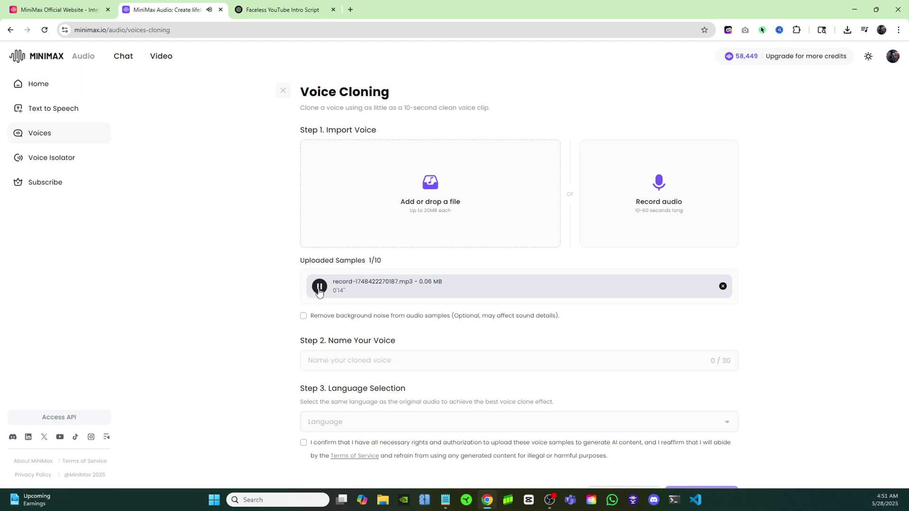
Turn on background noise removal and name the voice 'AI Webb TV Clear'.
{"action": "left_click", "coordinate": [319, 289]}
{"action": "left_click", "coordinate": [303, 316]}
{"action": "scroll", "coordinate": [241, 317], "scroll_direction": "down", "scroll_amount": 1}
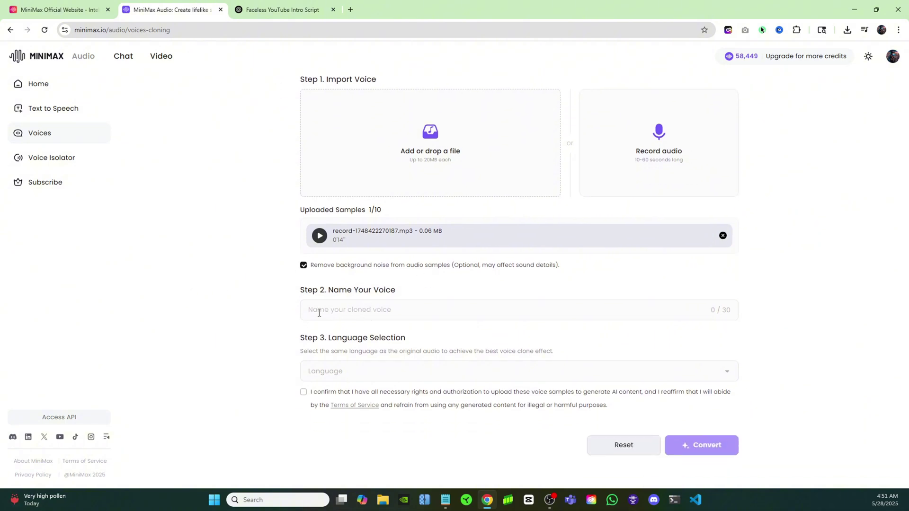
{"action": "left_click", "coordinate": [343, 318]}
{"action": "type", "text": "AI Webb TV Clear"}
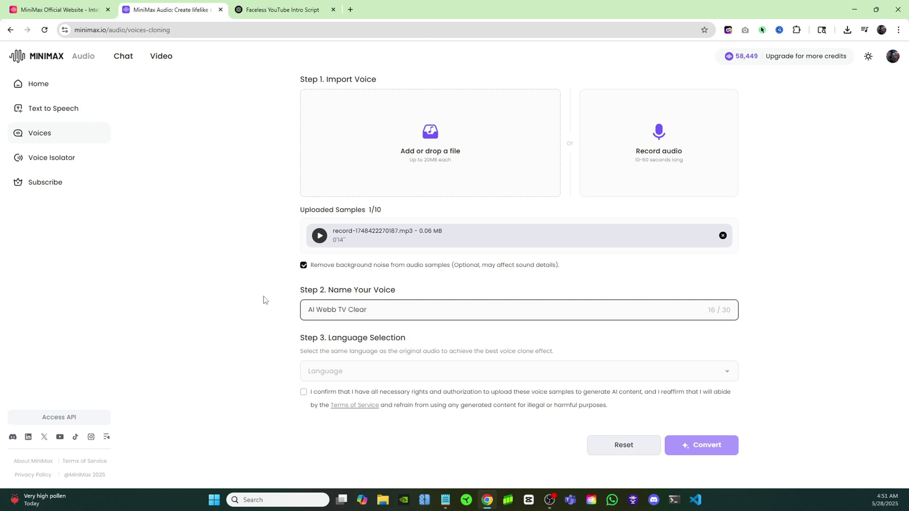
Set the voice language to English, confirm the sample rights, and convert it into a cloned voice.
{"action": "left_click", "coordinate": [341, 372]}
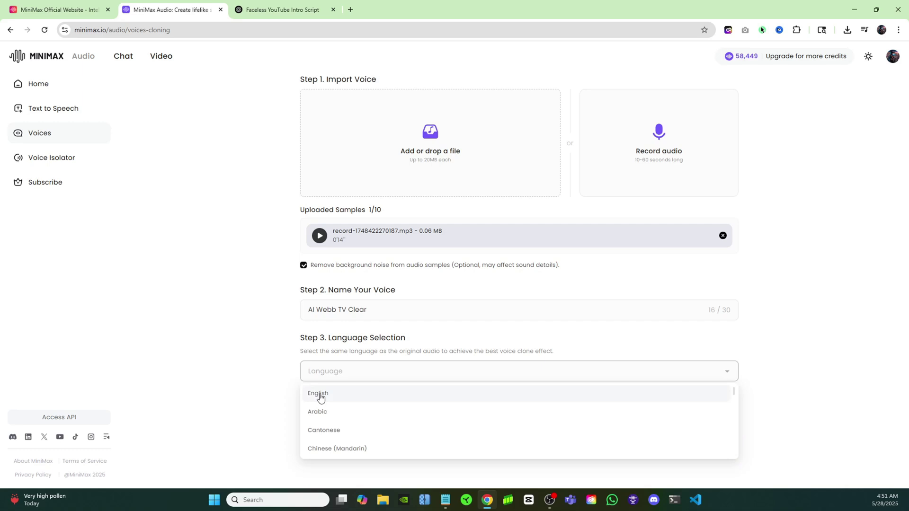
{"action": "left_click", "coordinate": [321, 397]}
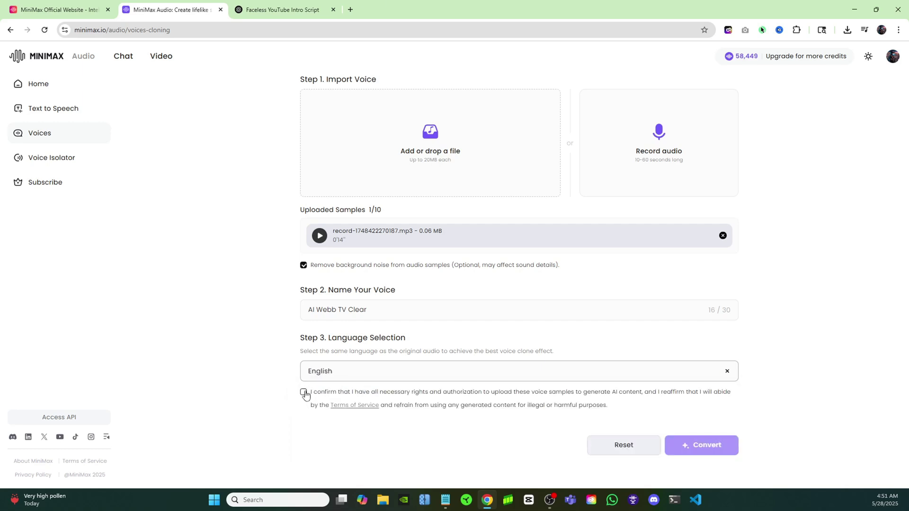
{"action": "left_click", "coordinate": [303, 393]}
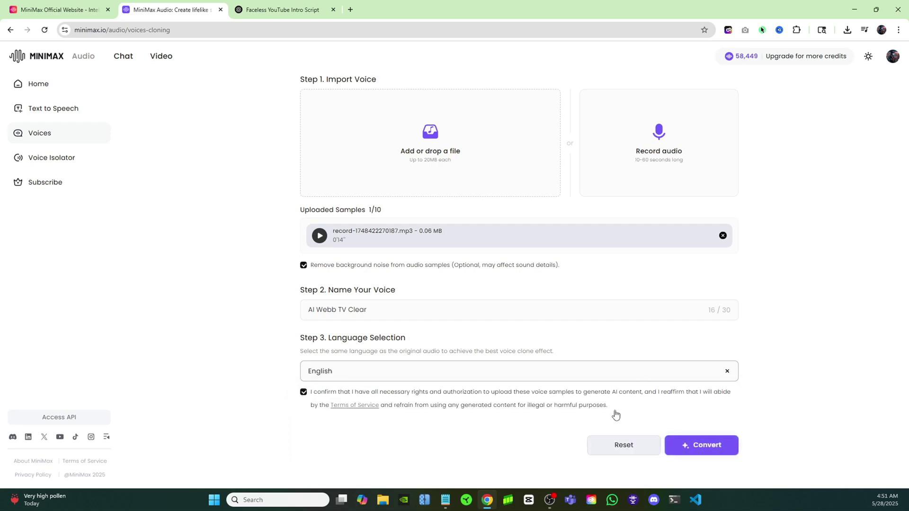
{"action": "left_click", "coordinate": [710, 452]}
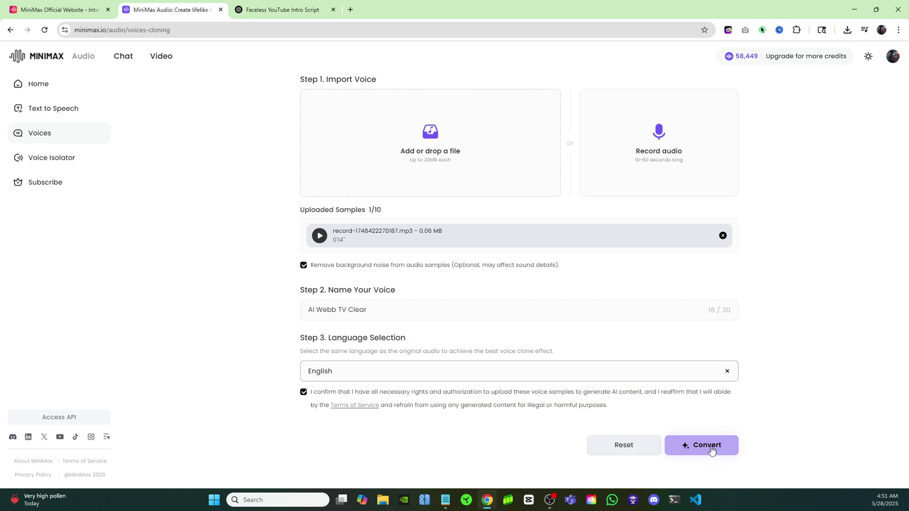
{"action": "mouse_move", "coordinate": [194, 207]}
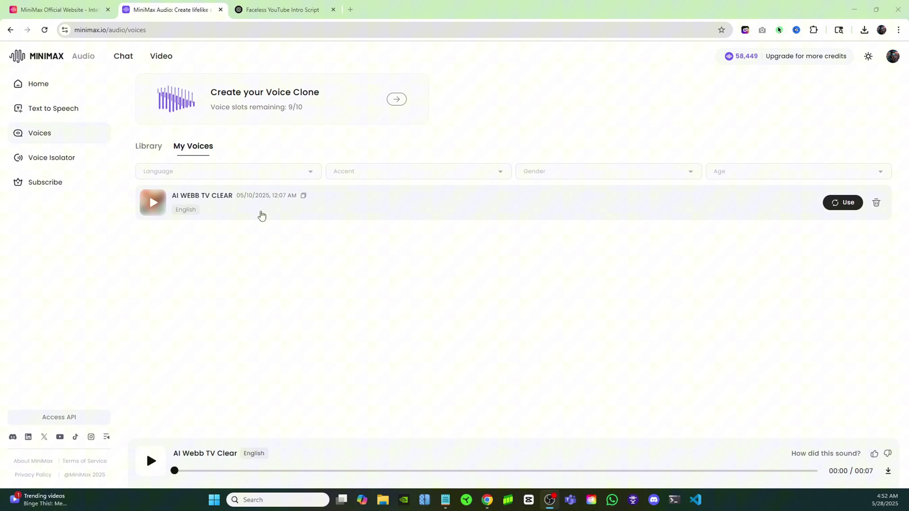
Select the AI WEBB TV CLEAR voice and generate speech from the intro script.
{"action": "left_click", "coordinate": [232, 207]}
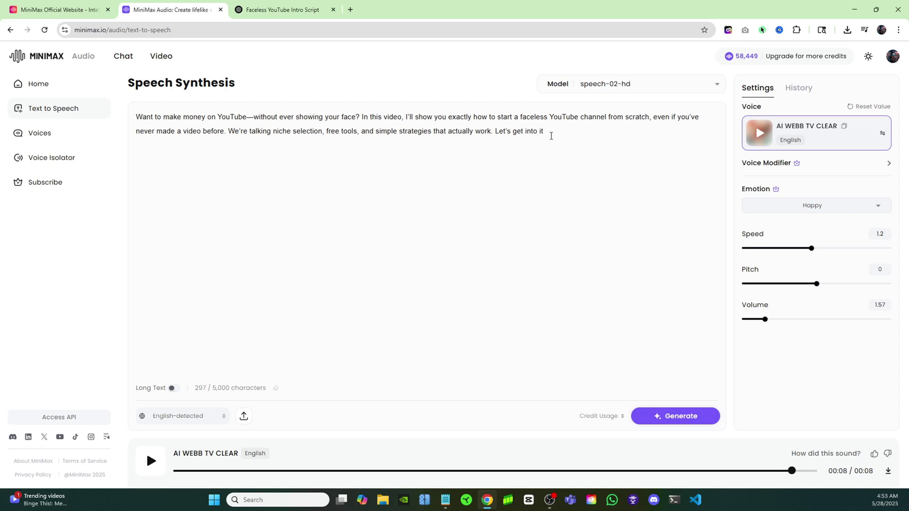
{"action": "left_click_drag", "start_coordinate": [558, 133], "coordinate": [114, 109]}
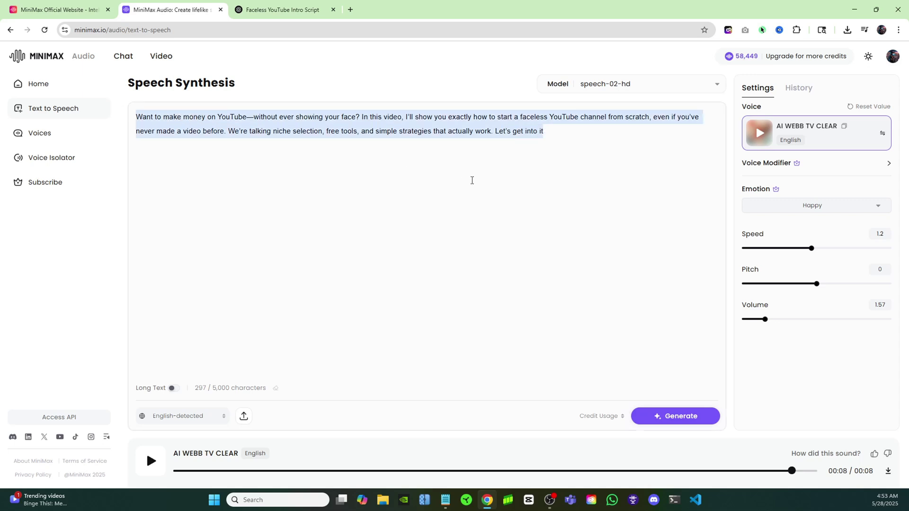
{"action": "left_click", "coordinate": [473, 180]}
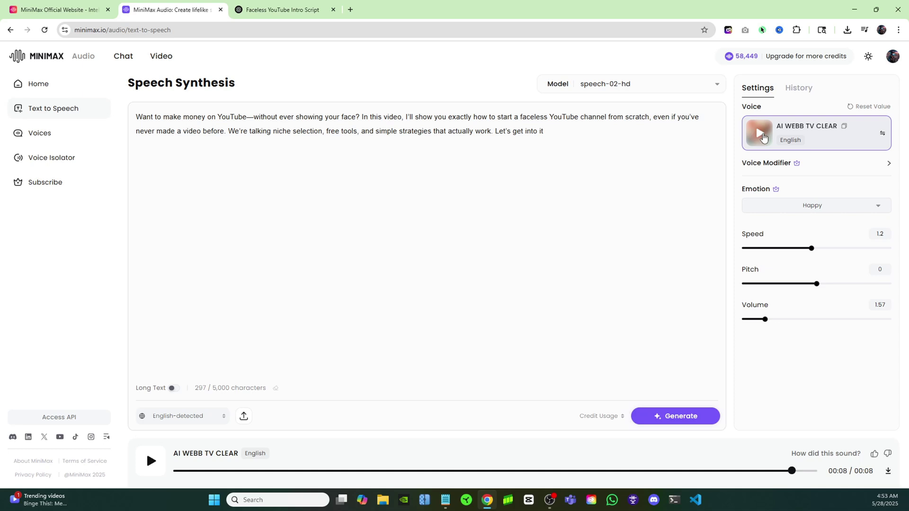
{"action": "left_click", "coordinate": [682, 418]}
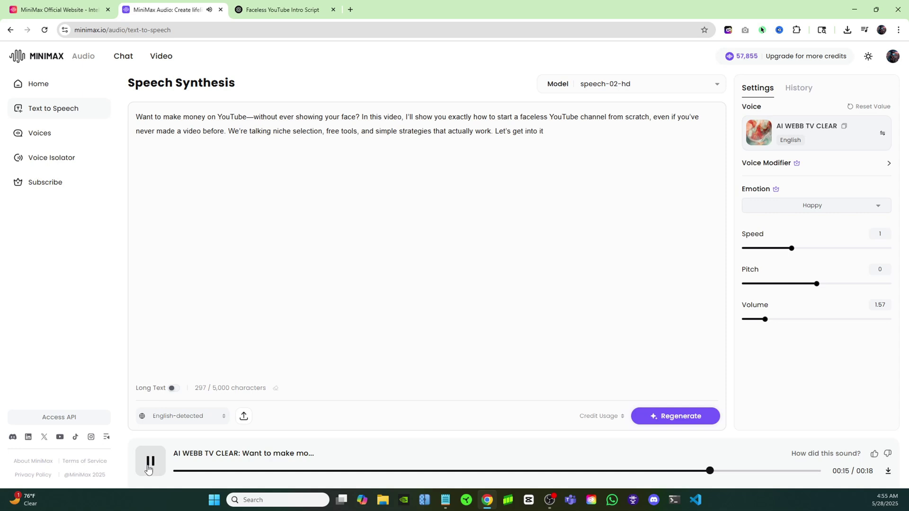
Set the speech speed to 1.23, then regenerate and play the faster 15-second intro.
{"action": "left_click", "coordinate": [150, 462]}
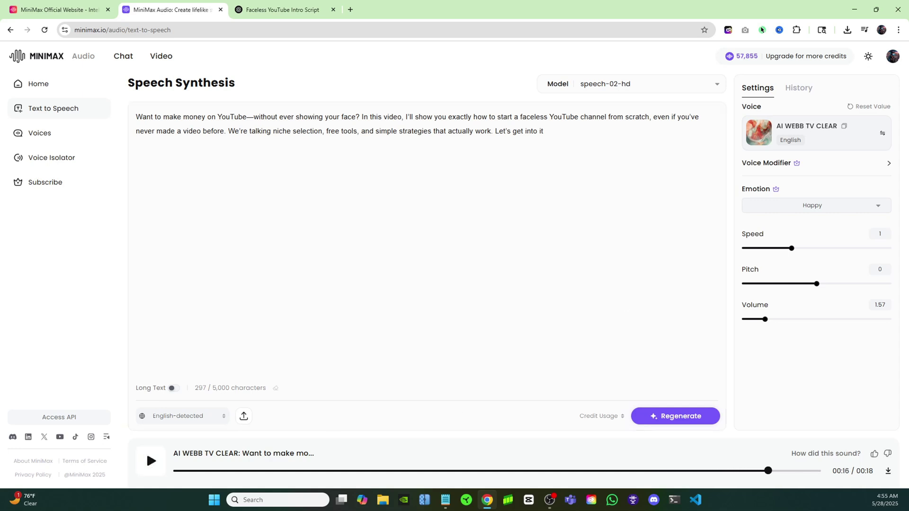
{"action": "left_click_drag", "start_coordinate": [797, 251], "coordinate": [815, 248]}
{"action": "left_click", "coordinate": [655, 417]}
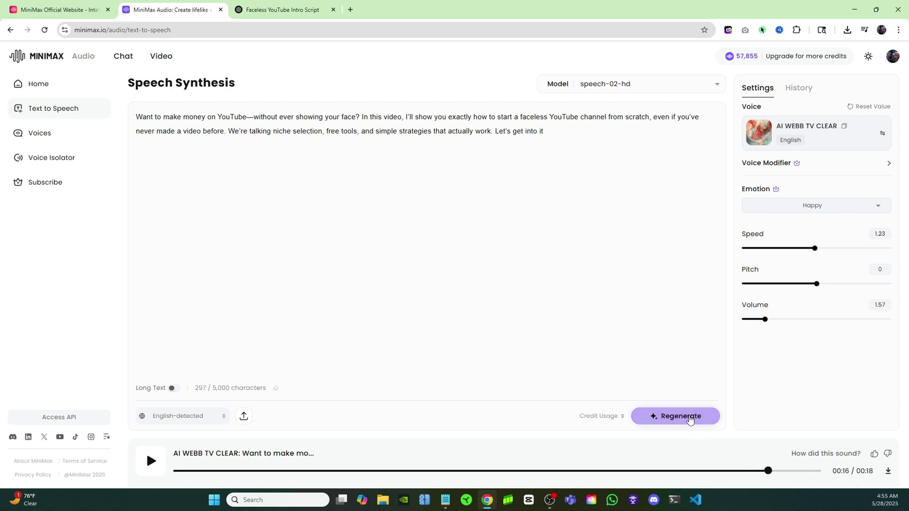
{"action": "left_click", "coordinate": [695, 421]}
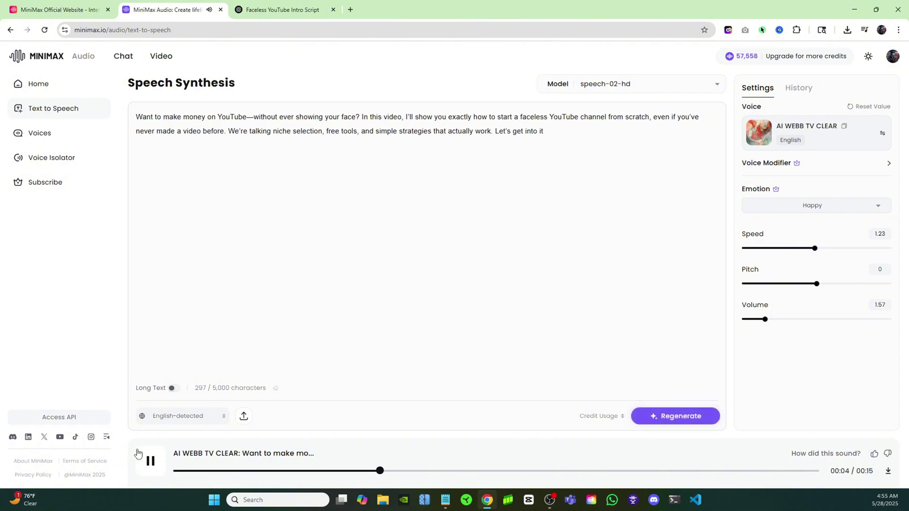
{"action": "left_click", "coordinate": [151, 461]}
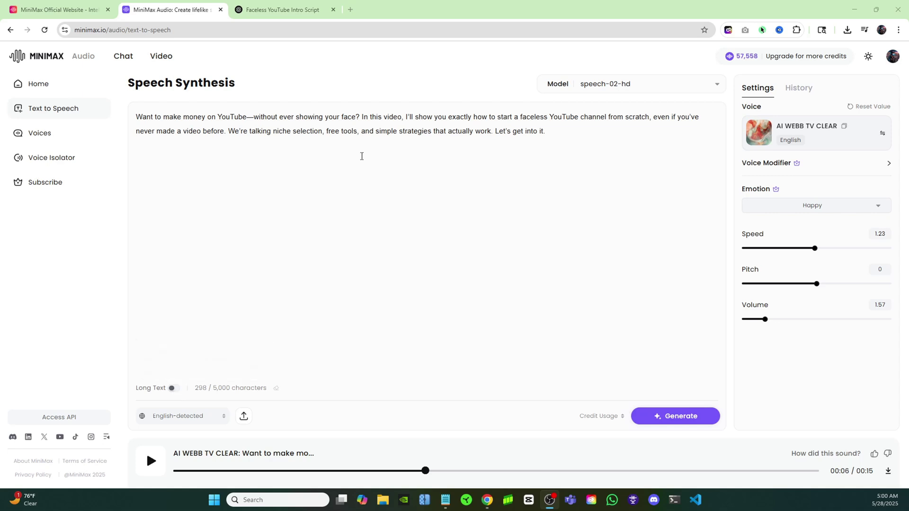
Replace the intro with the pasted ancient-civilization documentary script and enable Long Text synthesis.
{"action": "left_click_drag", "start_coordinate": [585, 132], "coordinate": [32, 76]}
{"action": "right_click", "coordinate": [210, 132]}
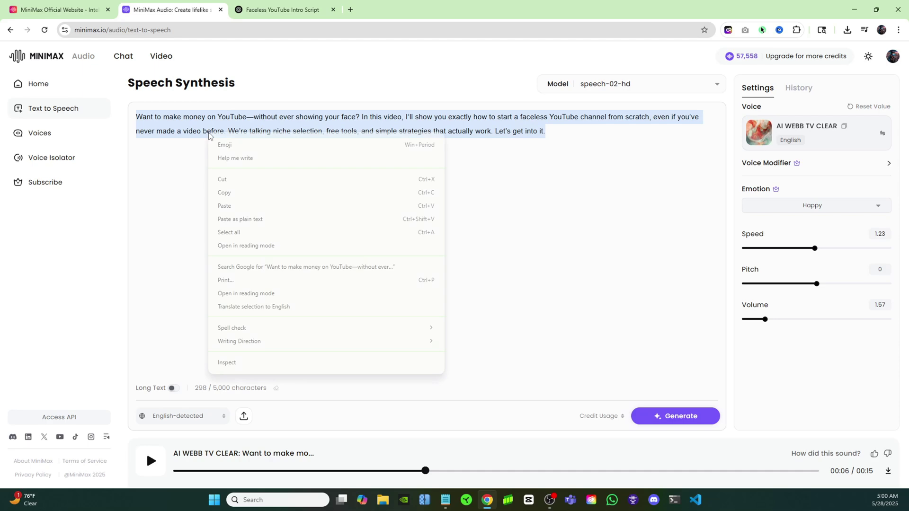
{"action": "left_click", "coordinate": [292, 212]}
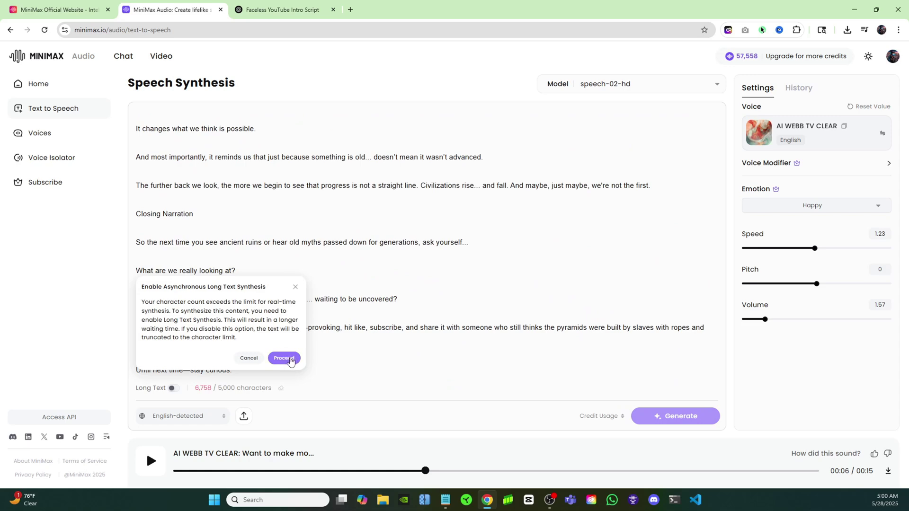
{"action": "left_click", "coordinate": [291, 363]}
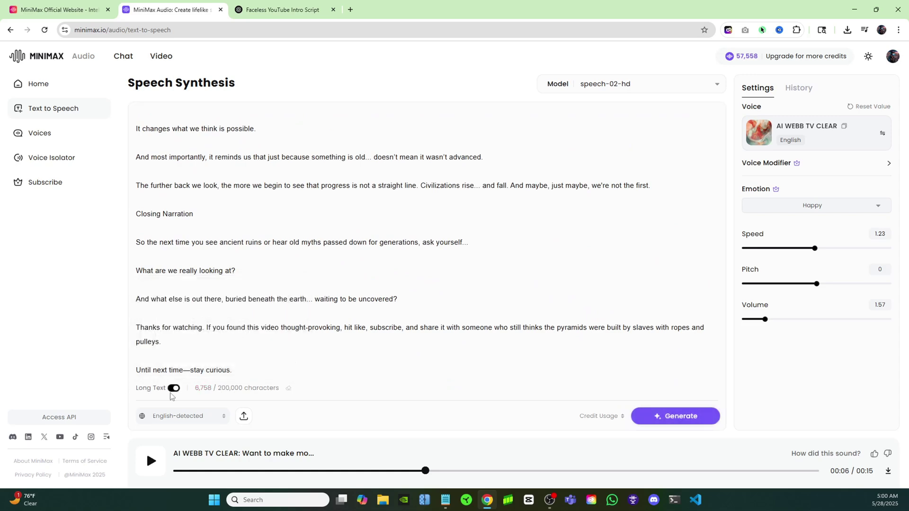
{"action": "scroll", "coordinate": [402, 268], "scroll_direction": "up", "scroll_amount": 20}
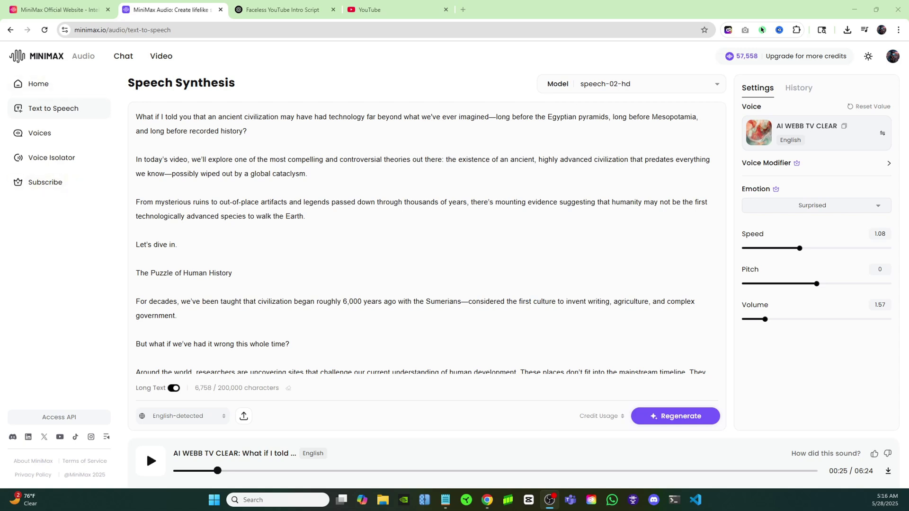
Browse the Subscribe page's Free, Starter, Creator, Standard and Pro plan cards.
{"action": "left_click", "coordinate": [53, 184]}
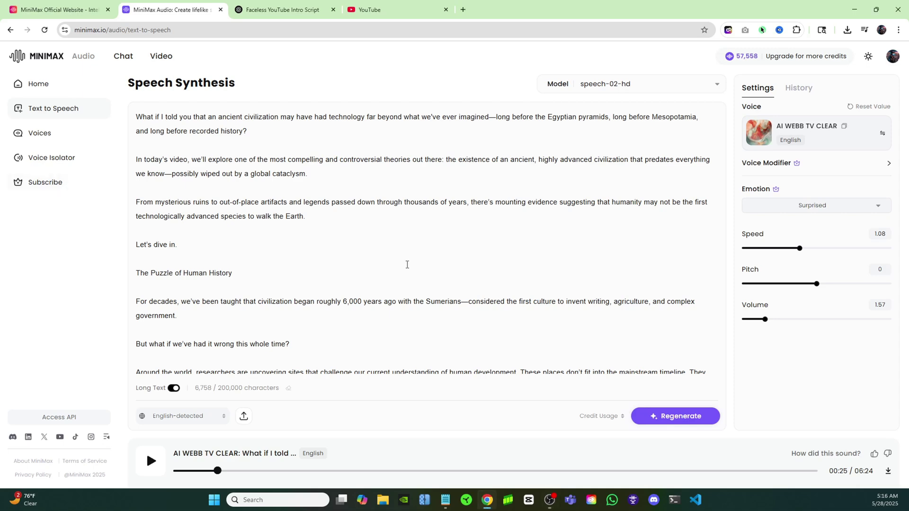
{"action": "left_click", "coordinate": [69, 180]}
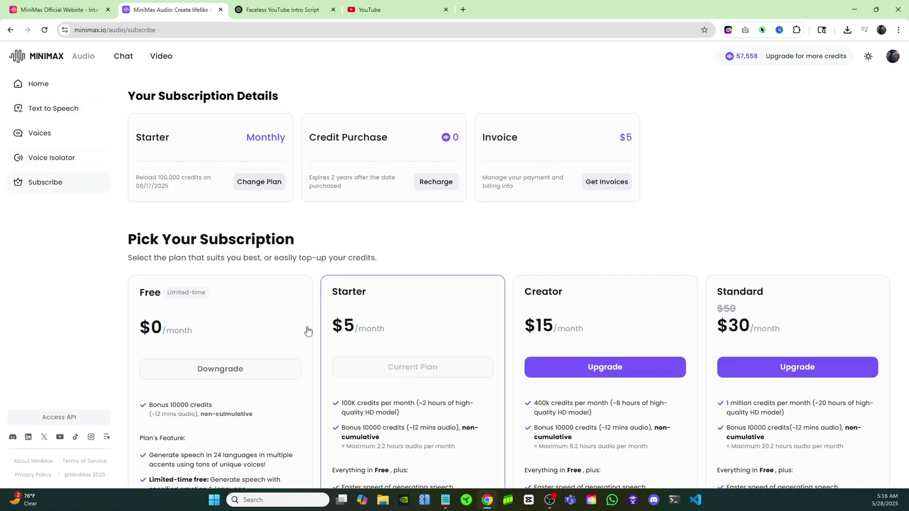
{"action": "scroll", "coordinate": [264, 284], "scroll_direction": "down", "scroll_amount": 1}
{"action": "scroll", "coordinate": [294, 279], "scroll_direction": "down", "scroll_amount": 2}
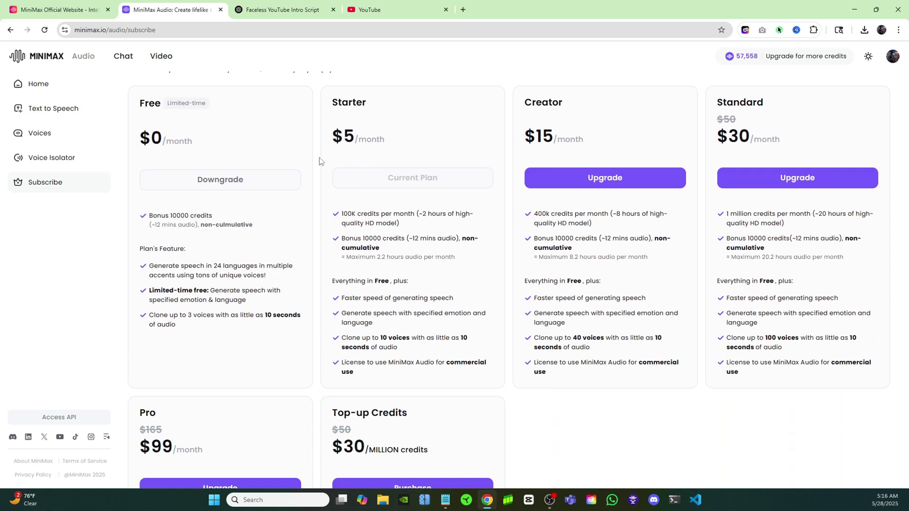
{"action": "scroll", "coordinate": [322, 284], "scroll_direction": "up", "scroll_amount": 2}
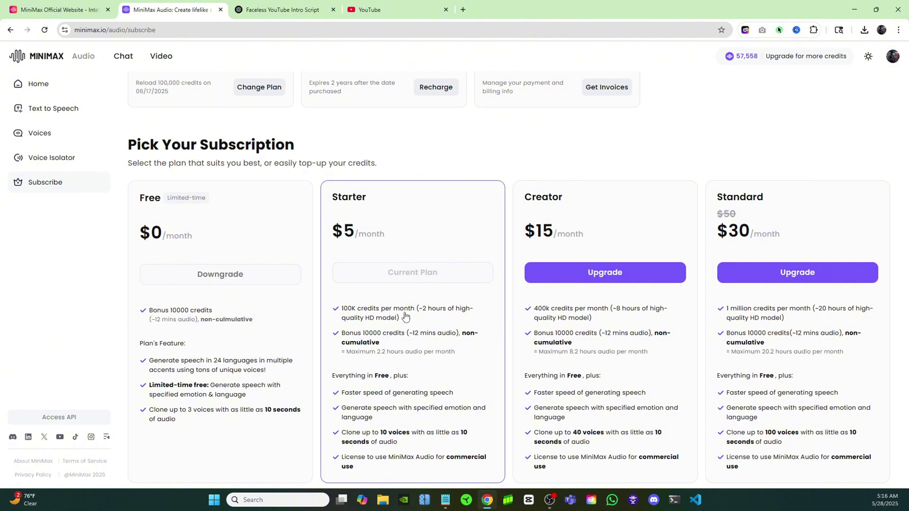
{"action": "scroll", "coordinate": [416, 317], "scroll_direction": "down", "scroll_amount": 2}
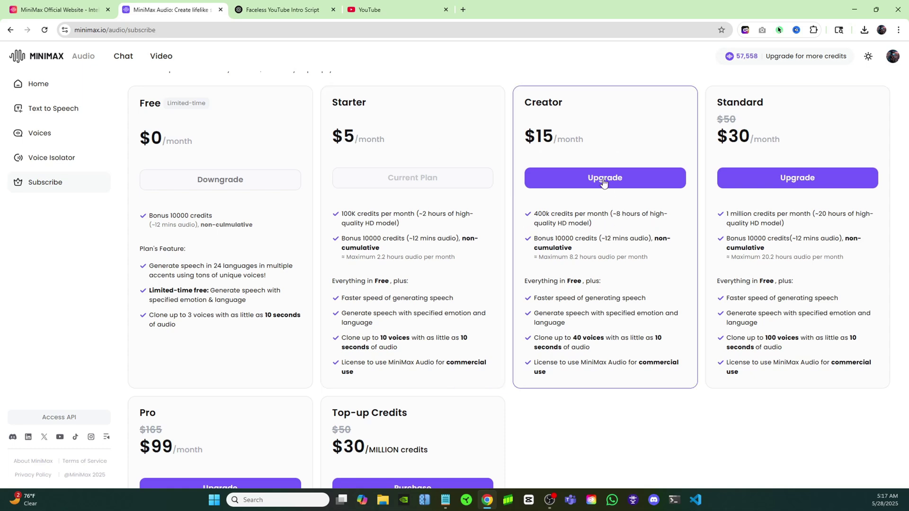
{"action": "scroll", "coordinate": [512, 350], "scroll_direction": "up", "scroll_amount": 4}
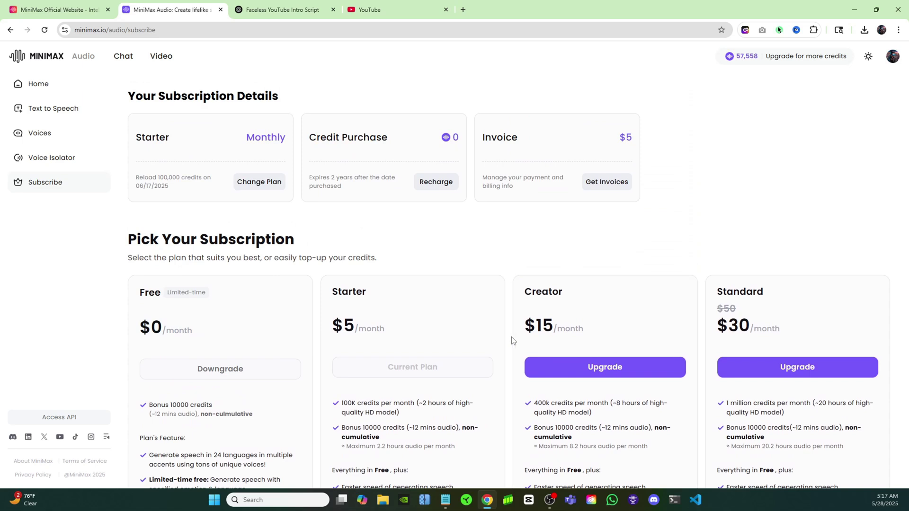